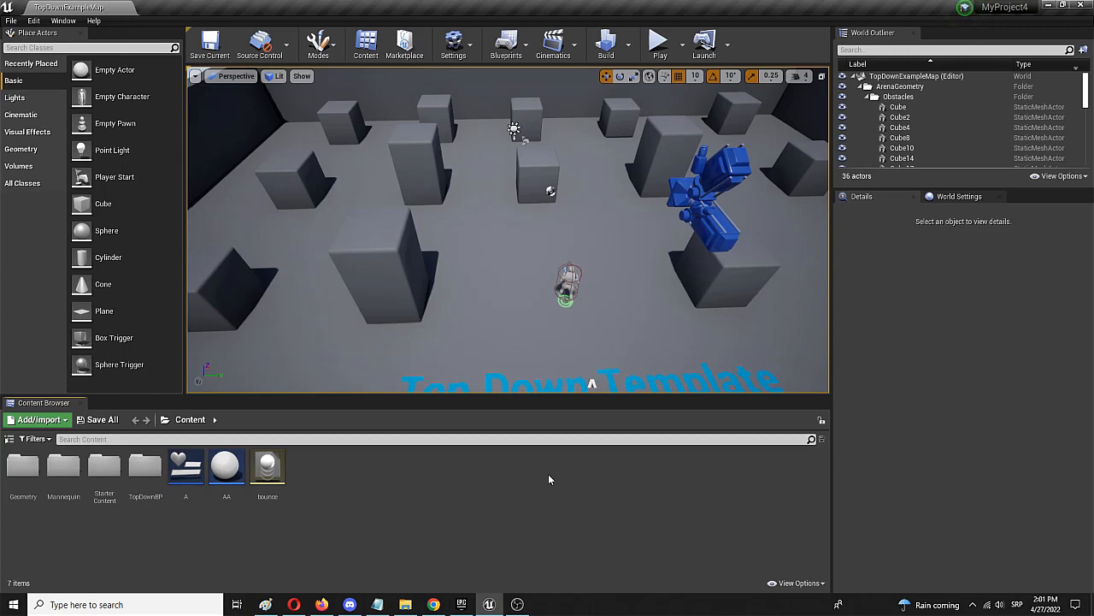
Step: Create a new material named color in the Content folder
right_click(334, 471)
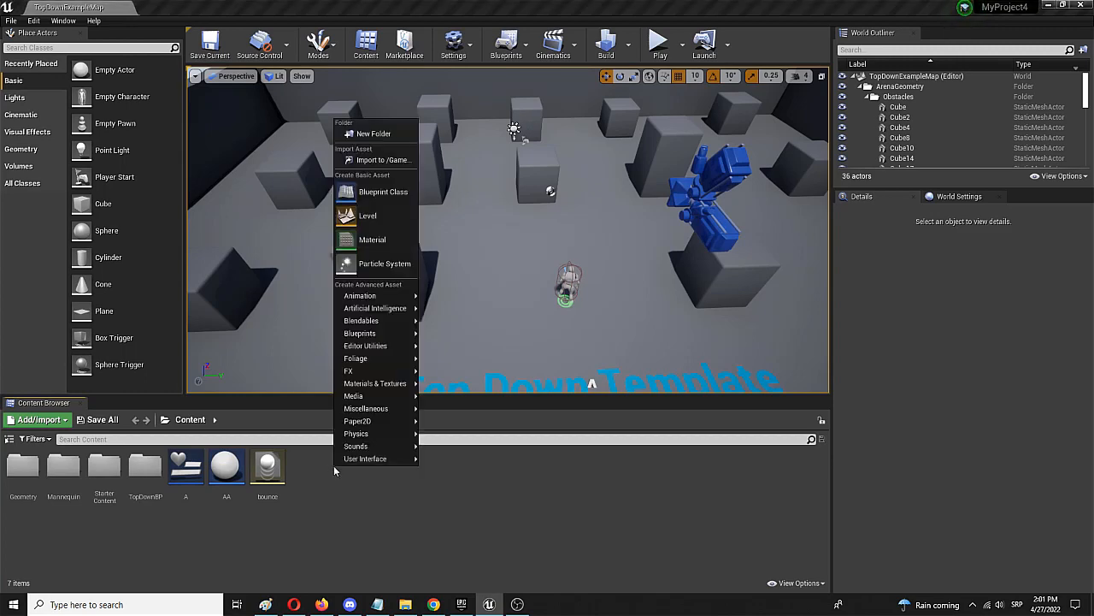
mouse_move(376, 383)
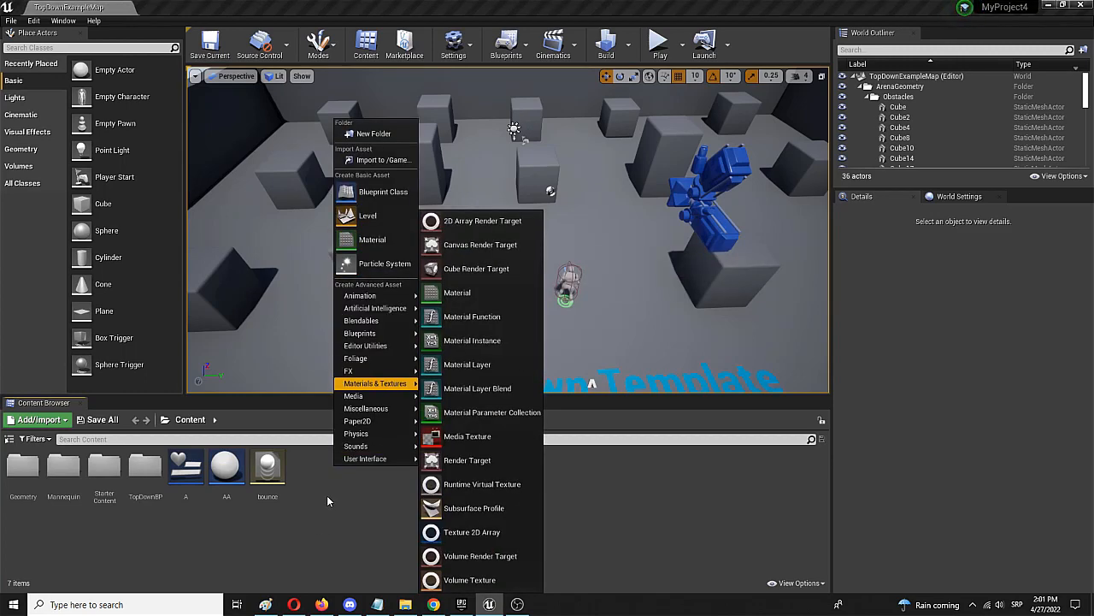
click(399, 246)
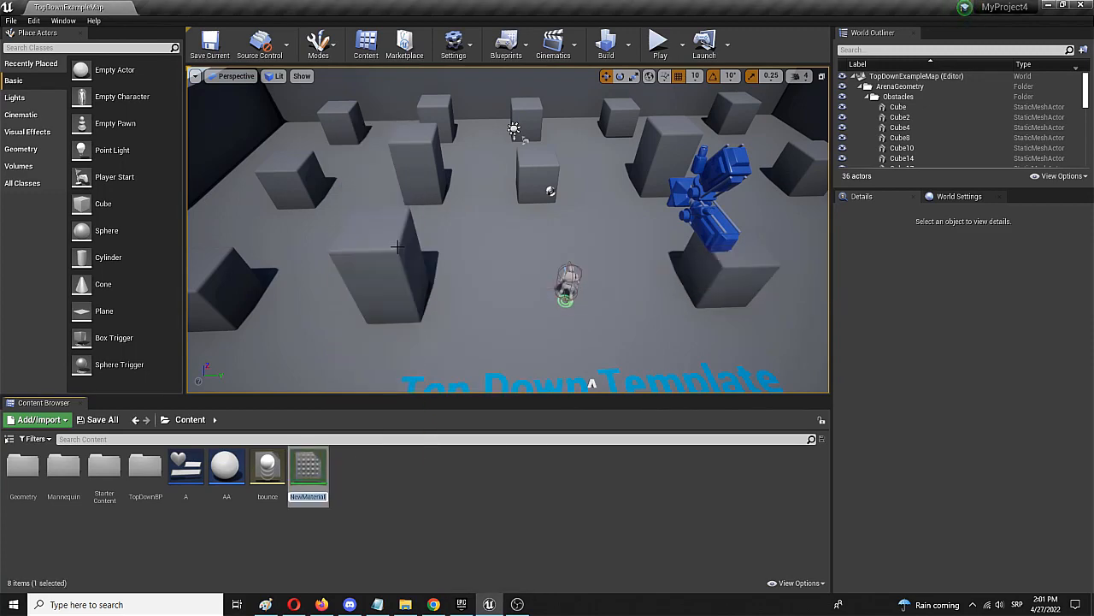
text(color)
key(Return)
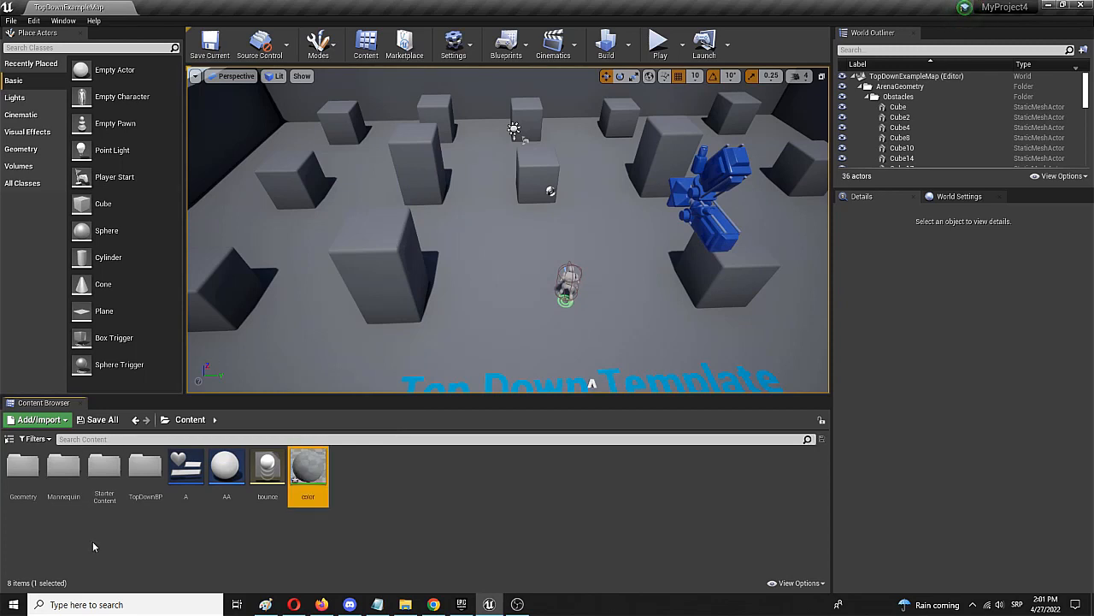
Step: Open the color material, add a Constant3Vector node left of the material node, and connect its output to Base Color
double_click(308, 465)
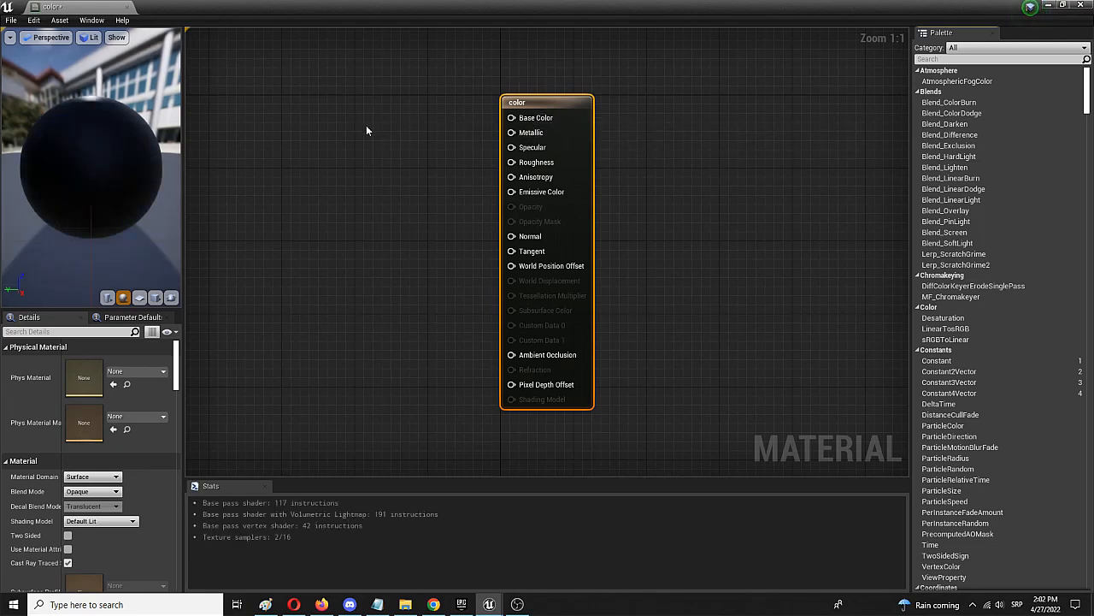
right_click(316, 128)
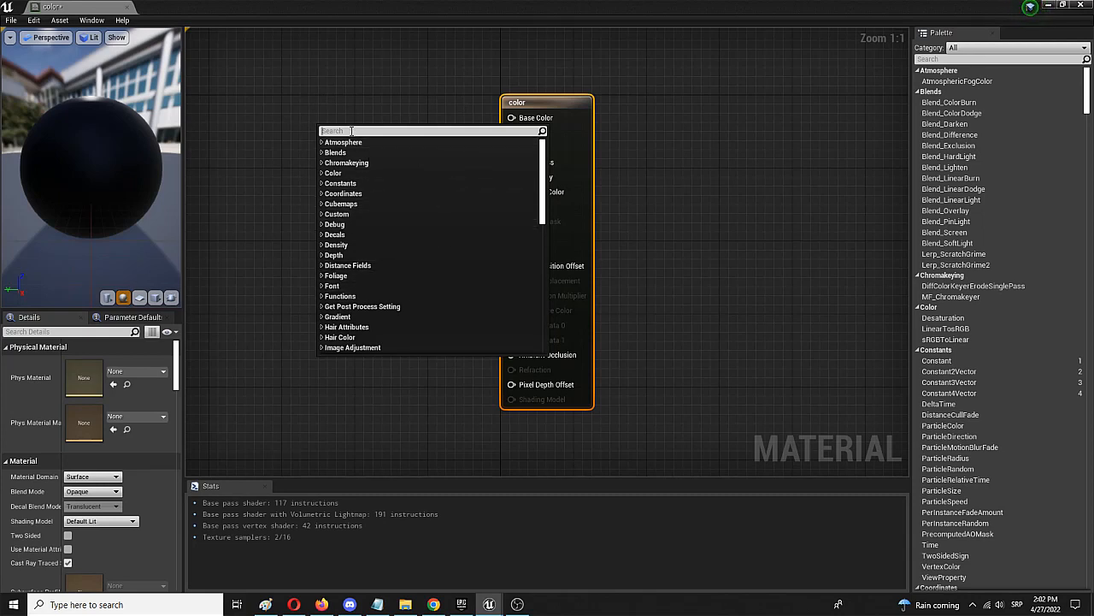
text(c)
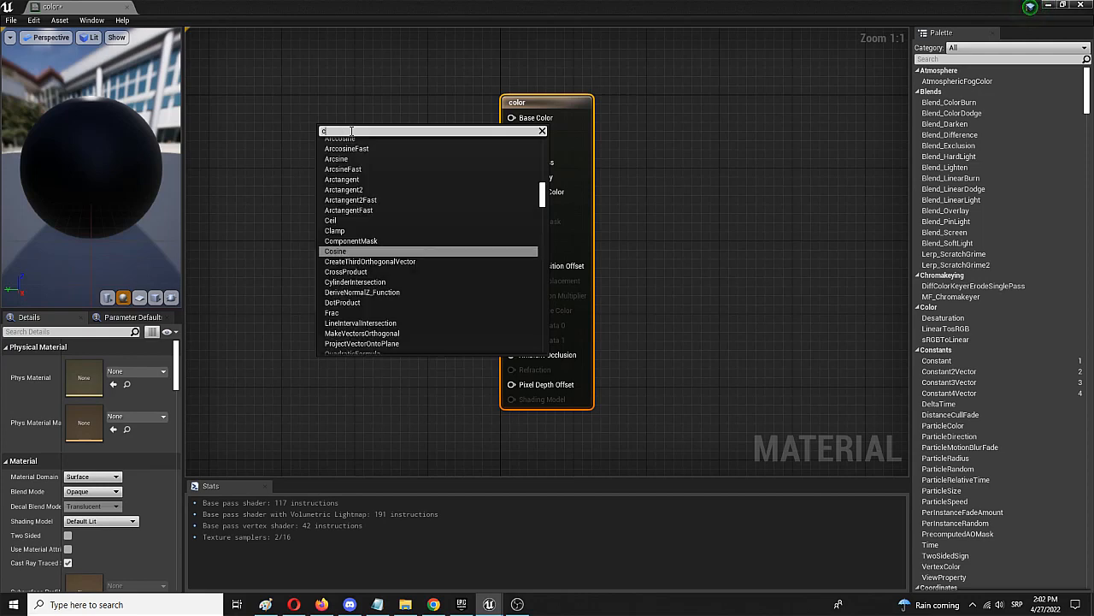
text(onstant)
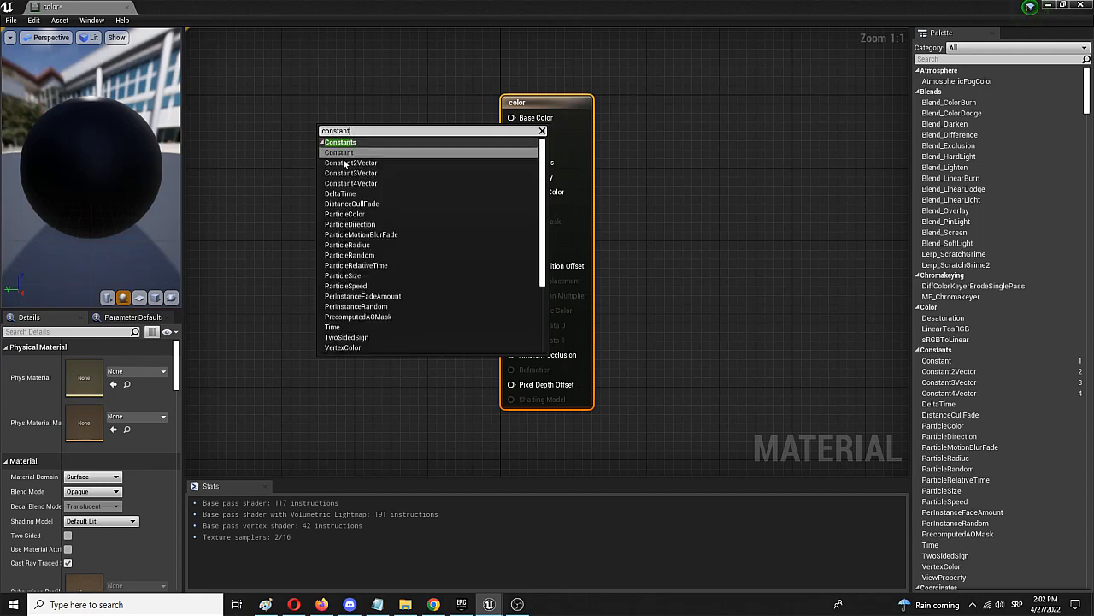
click(352, 173)
drag(359, 136, 306, 111)
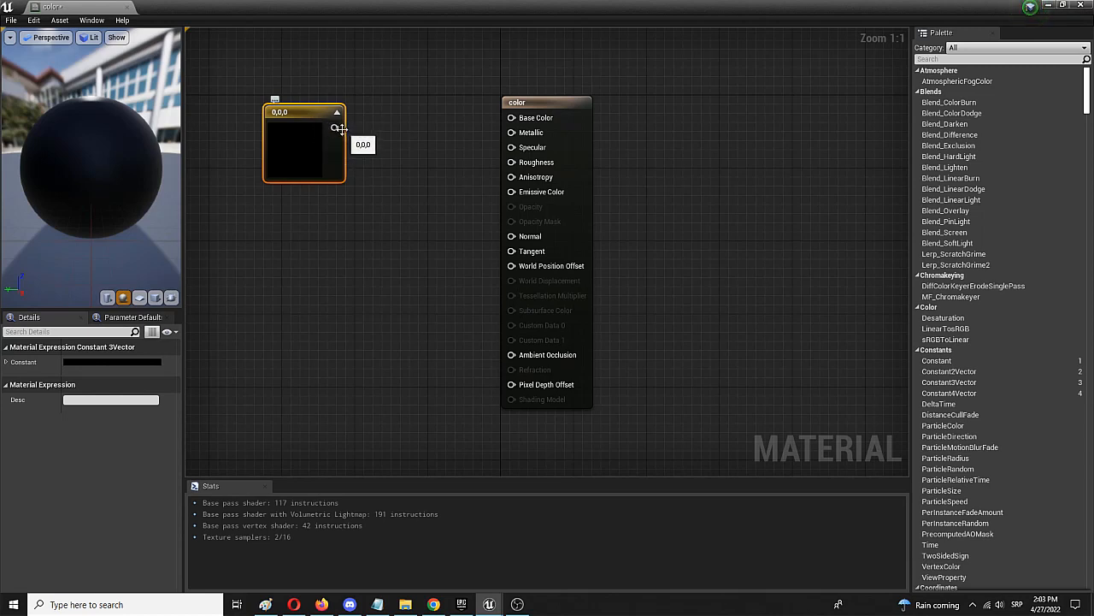
drag(336, 128, 515, 122)
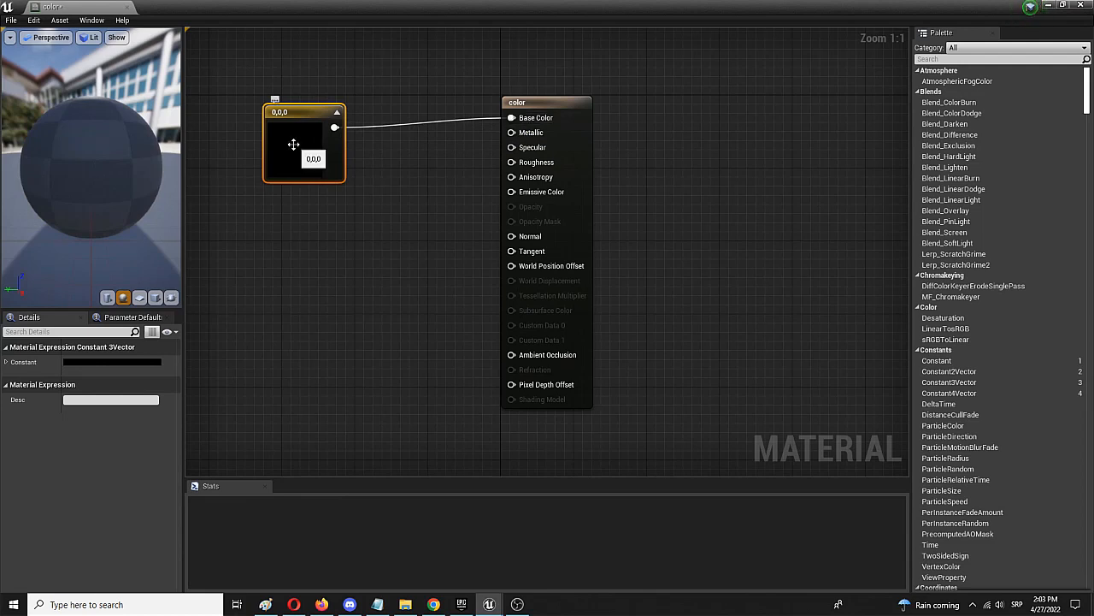
Step: Set the Constant3Vector color to blue with hue about 231, saturation about 0.79 and value about 0.53
double_click(293, 143)
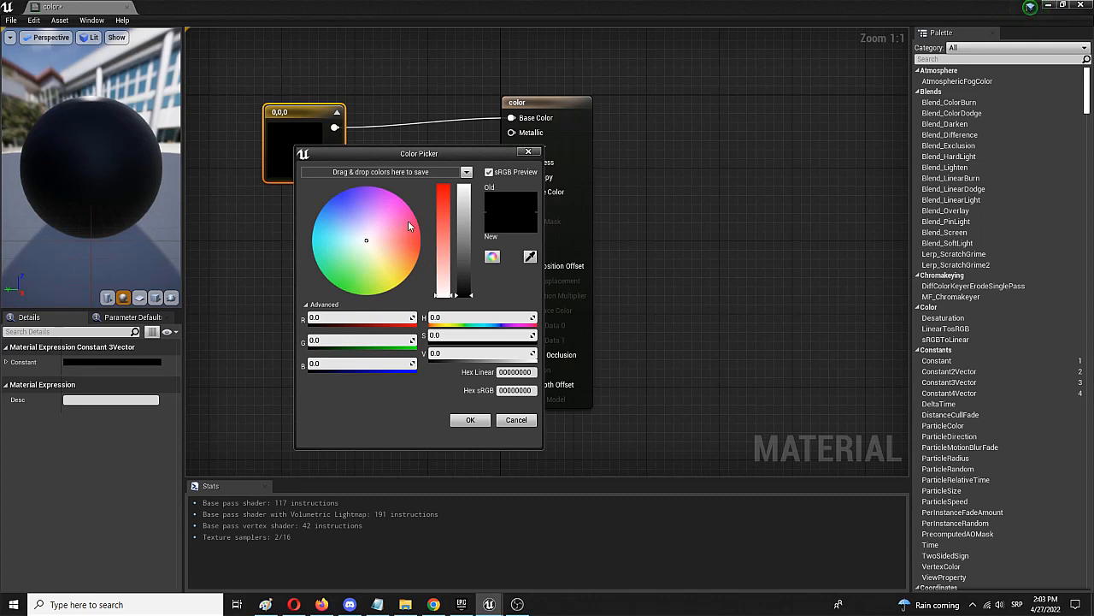
click(339, 207)
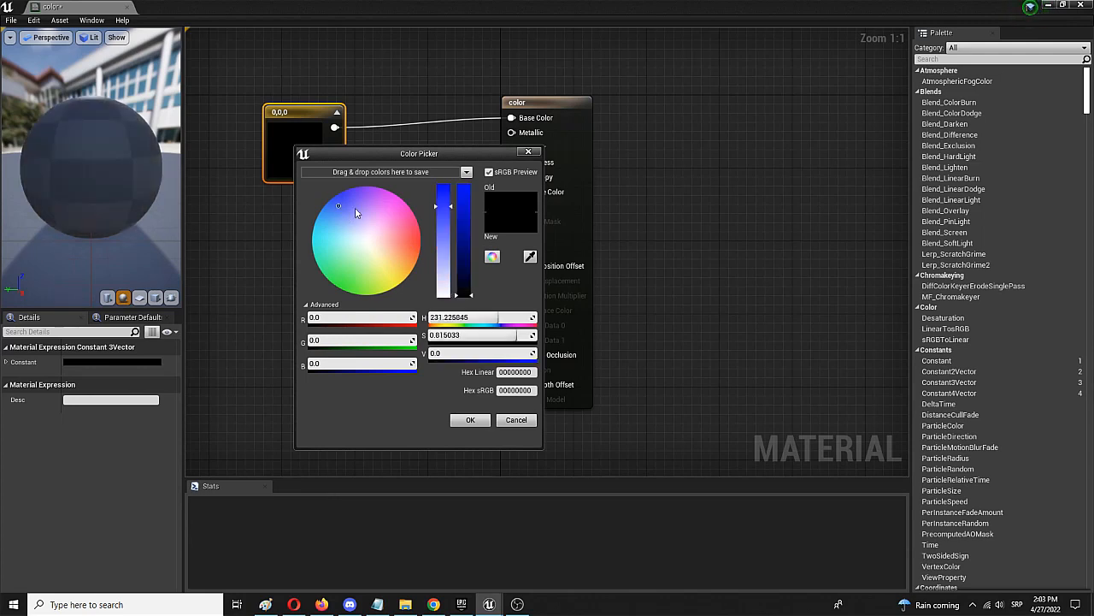
mouse_move(443, 207)
mouse_down()
mouse_move(453, 233)
mouse_move(452, 209)
mouse_up()
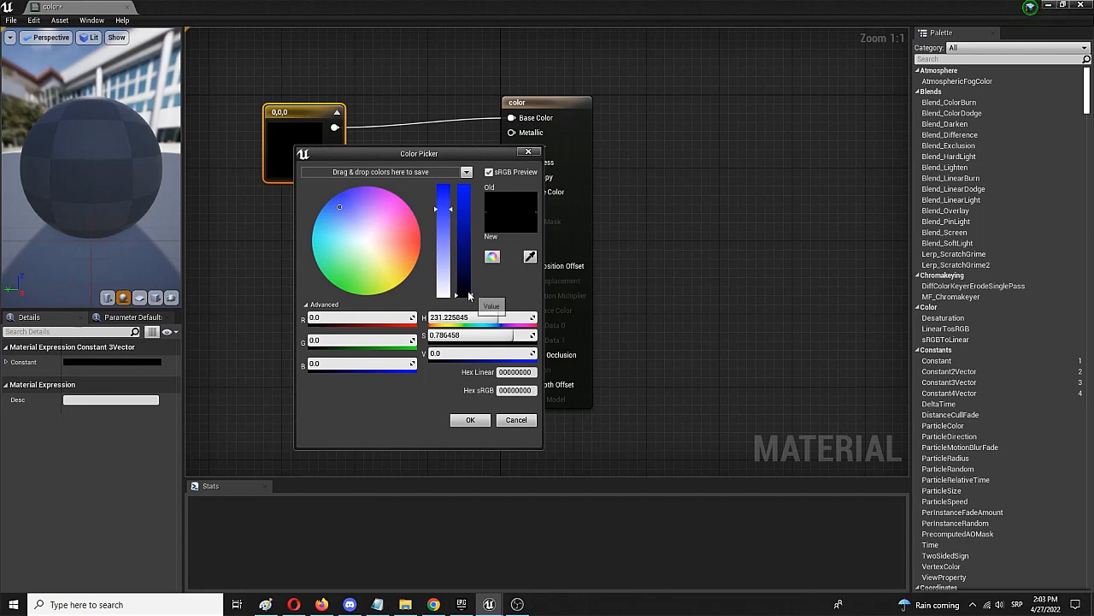
drag(476, 296, 475, 236)
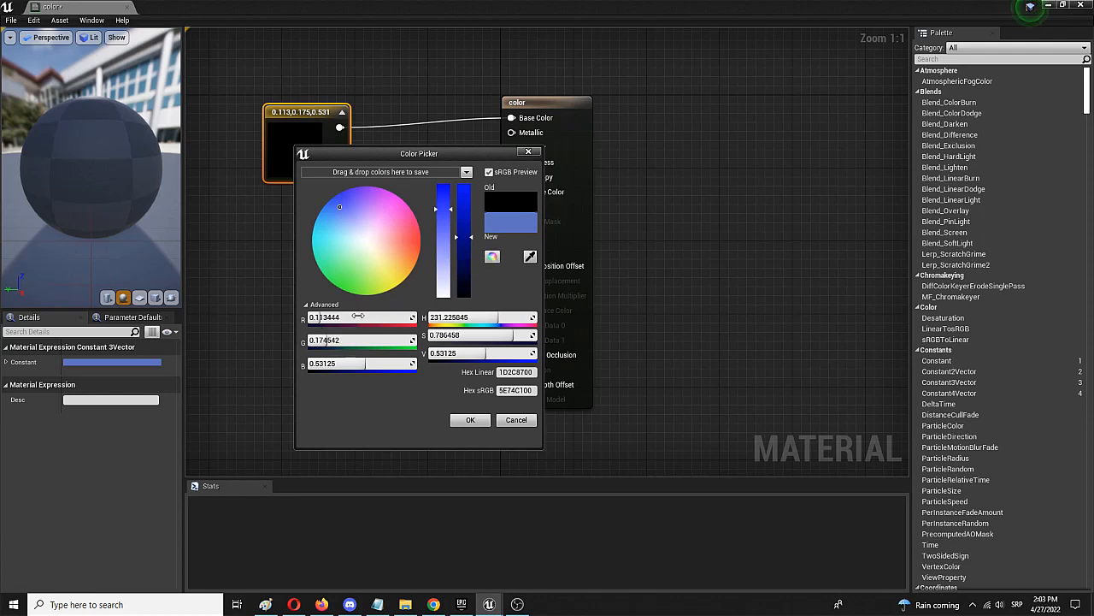
click(308, 305)
click(309, 307)
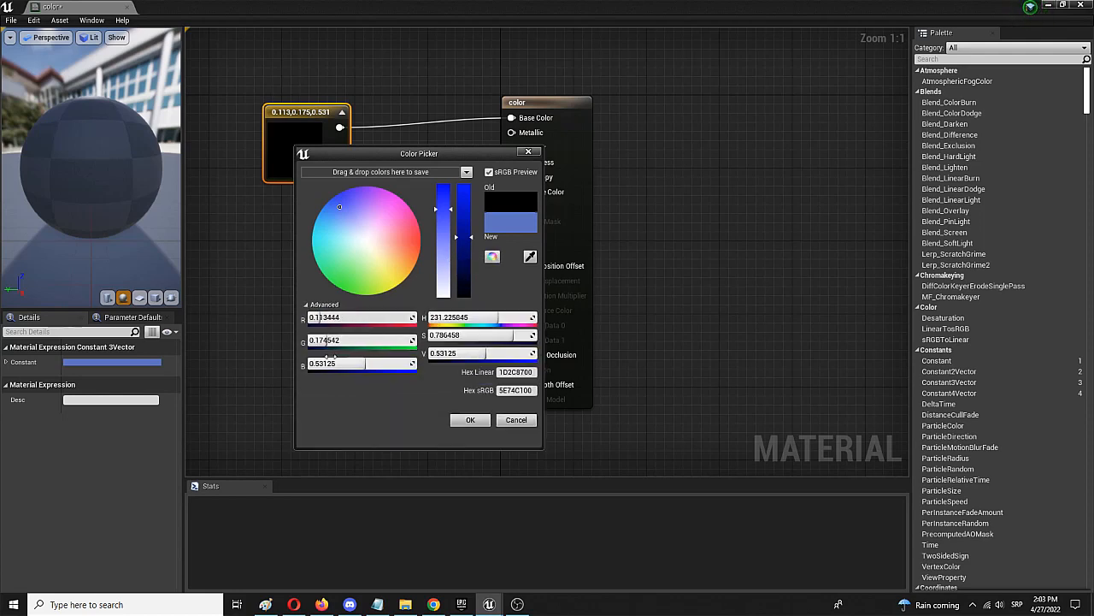
click(307, 305)
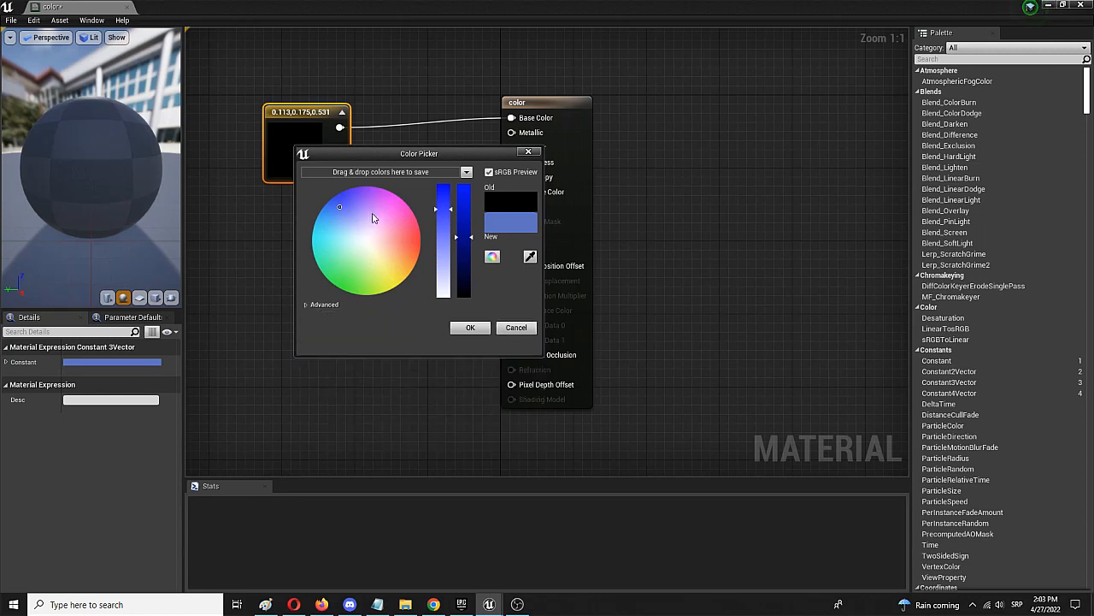
click(306, 304)
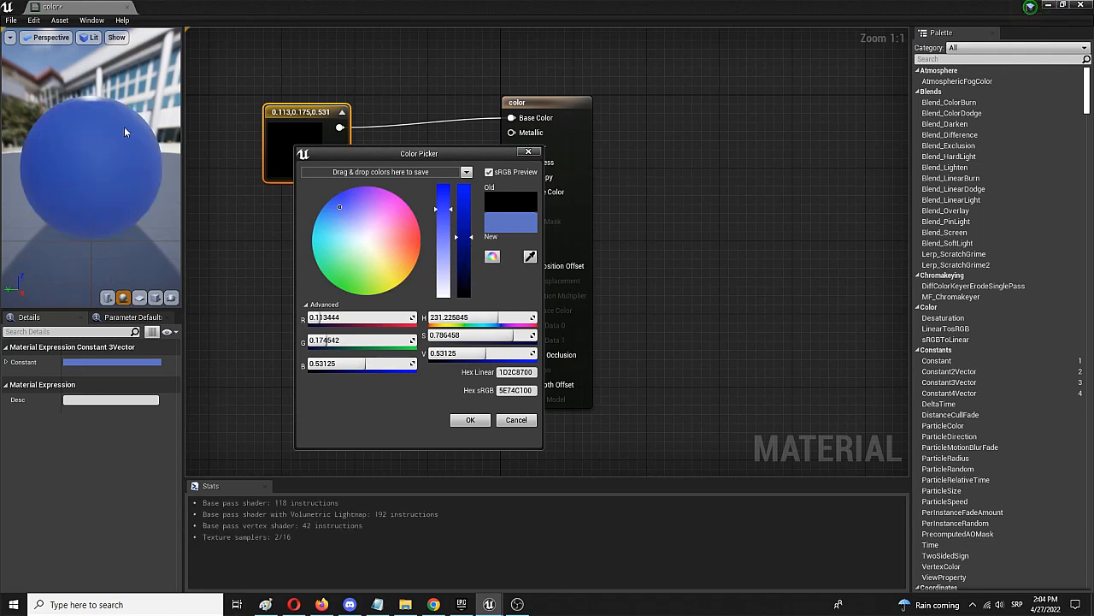
click(469, 419)
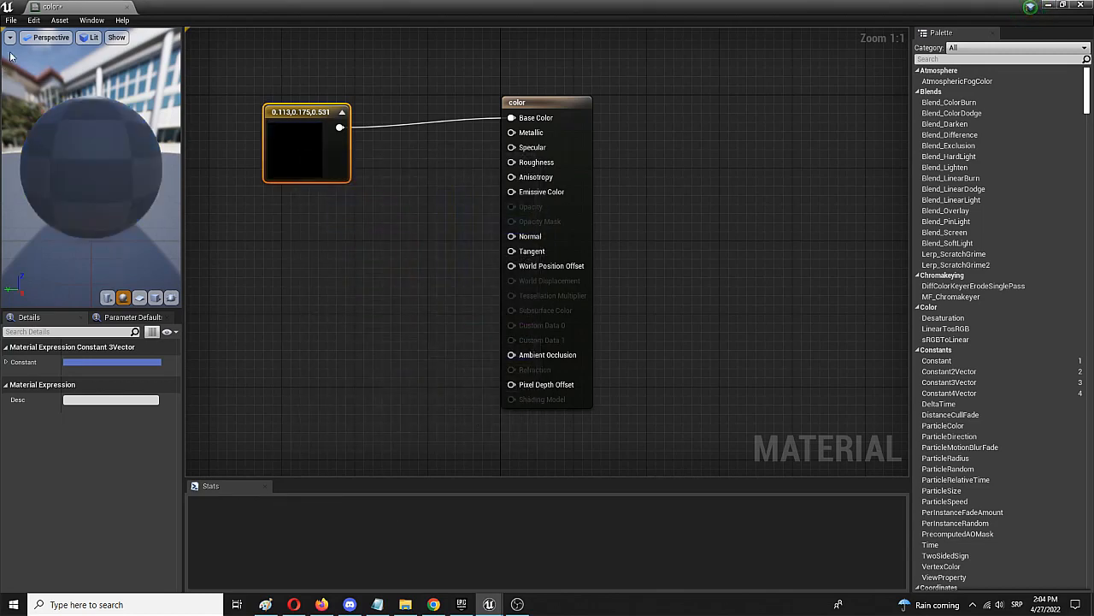
Step: Save the color material and dock its editor beside the TopDownExampleMap level
click(11, 19)
click(45, 45)
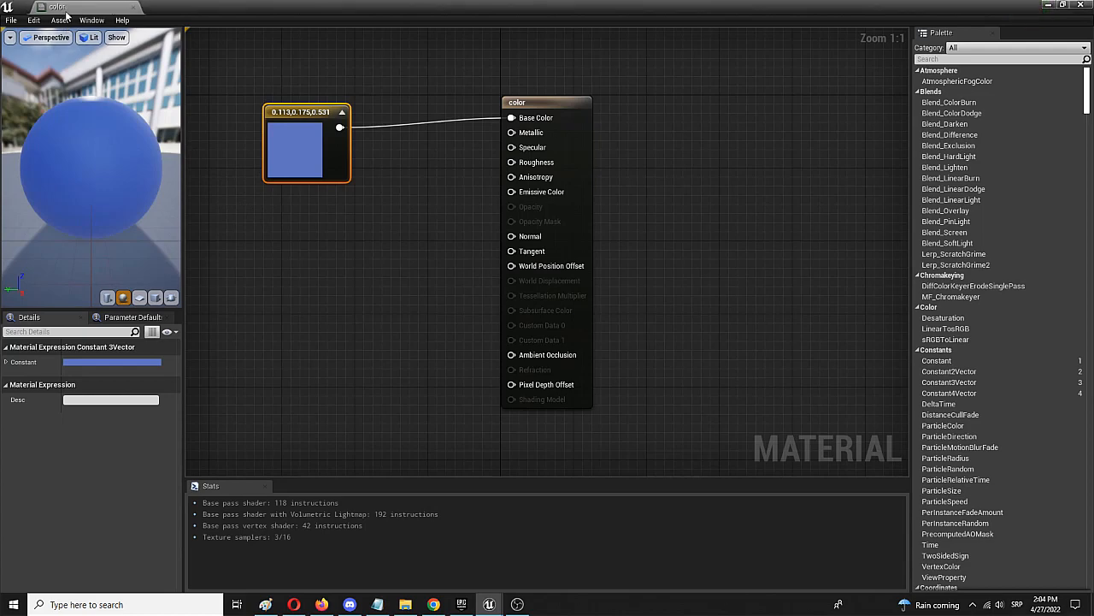
drag(66, 12, 155, 21)
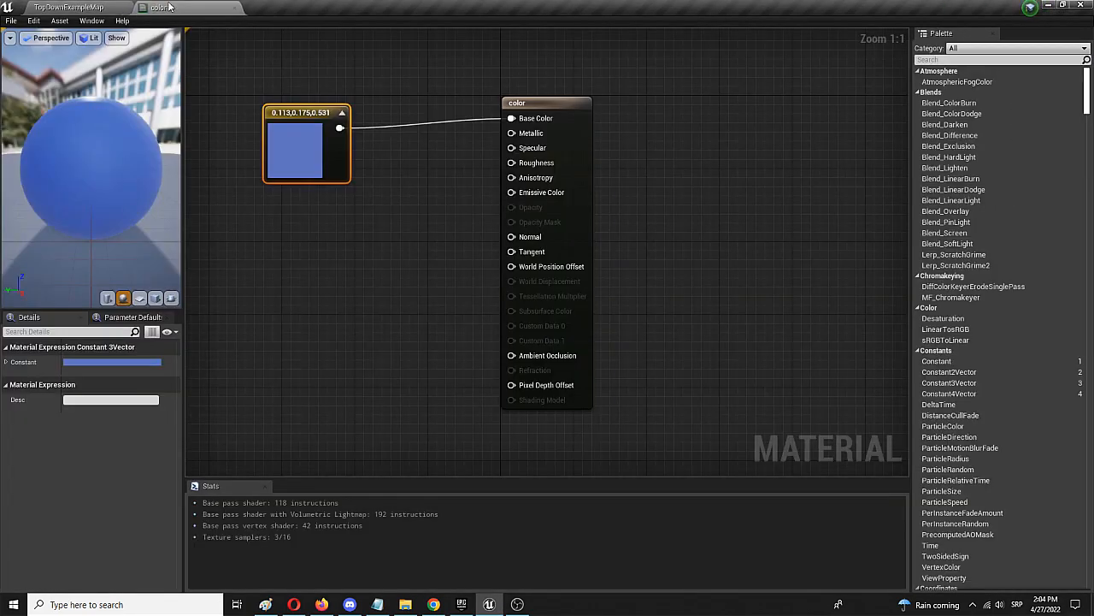
Step: Apply the color material to the tall front block in the level, and run a brief play test
click(73, 6)
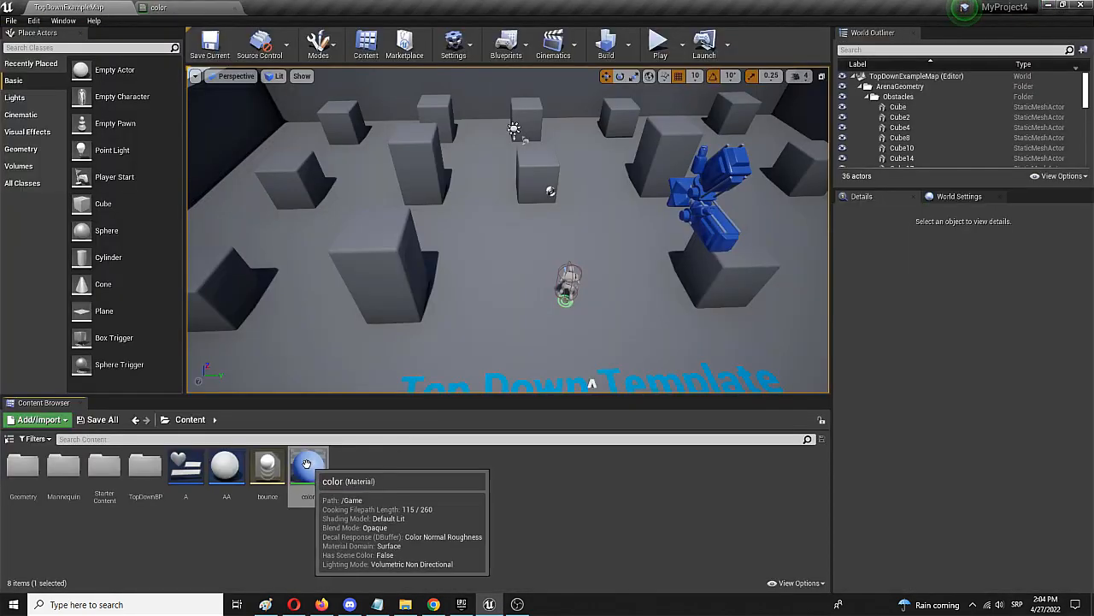
mouse_move(306, 466)
mouse_down()
mouse_move(359, 283)
mouse_move(377, 263)
mouse_up()
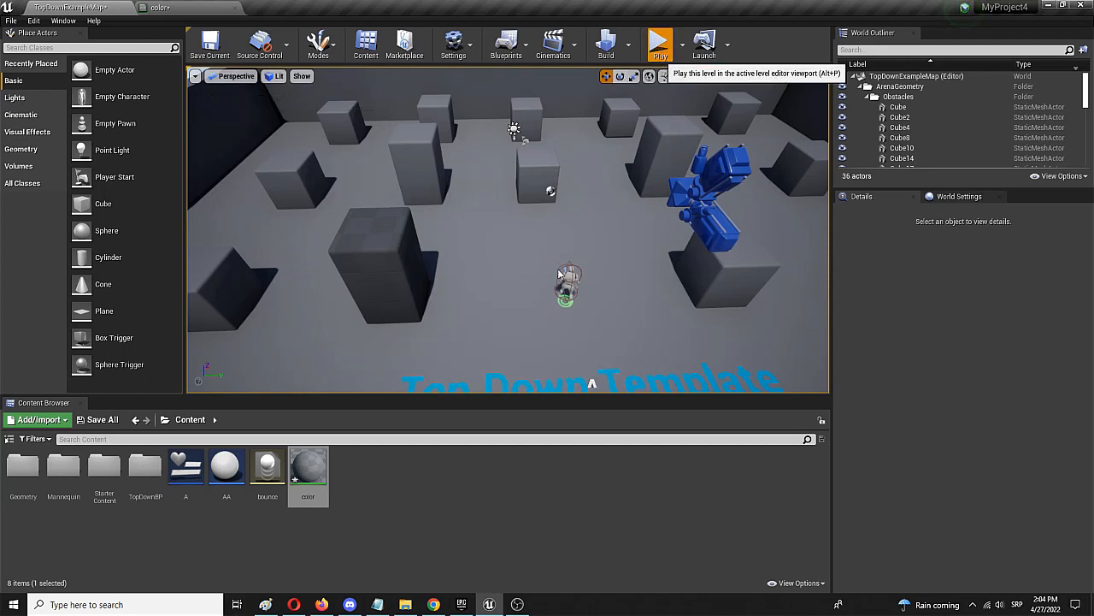
click(661, 49)
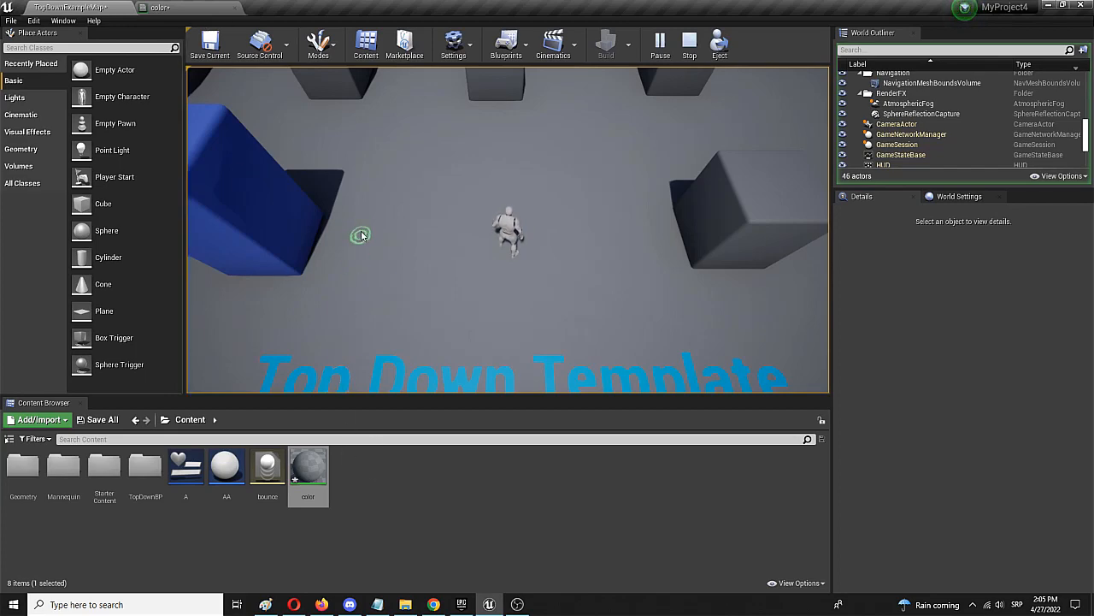
click(689, 45)
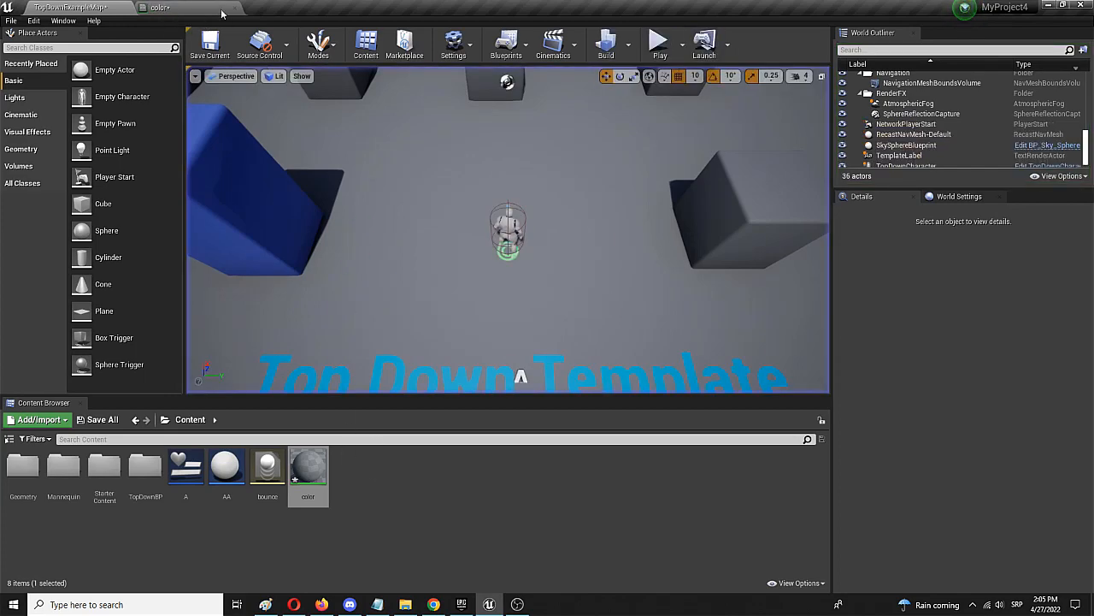
Step: Set the material's Constant3Vector color to red with hue about 357, saturation about 0.86 and value 0.75, and return to the level
click(191, 9)
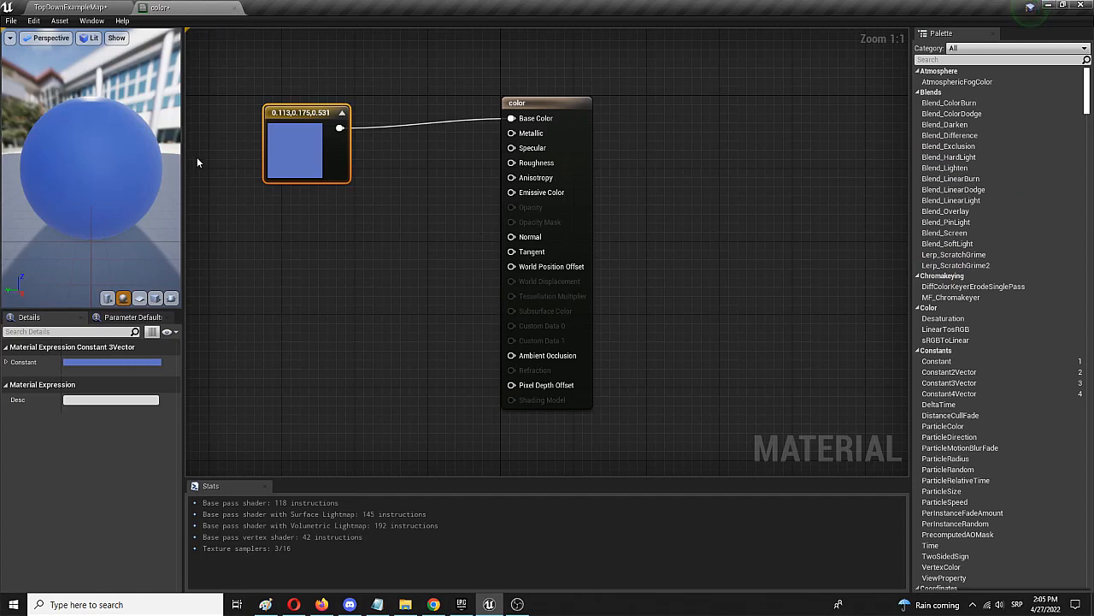
double_click(286, 149)
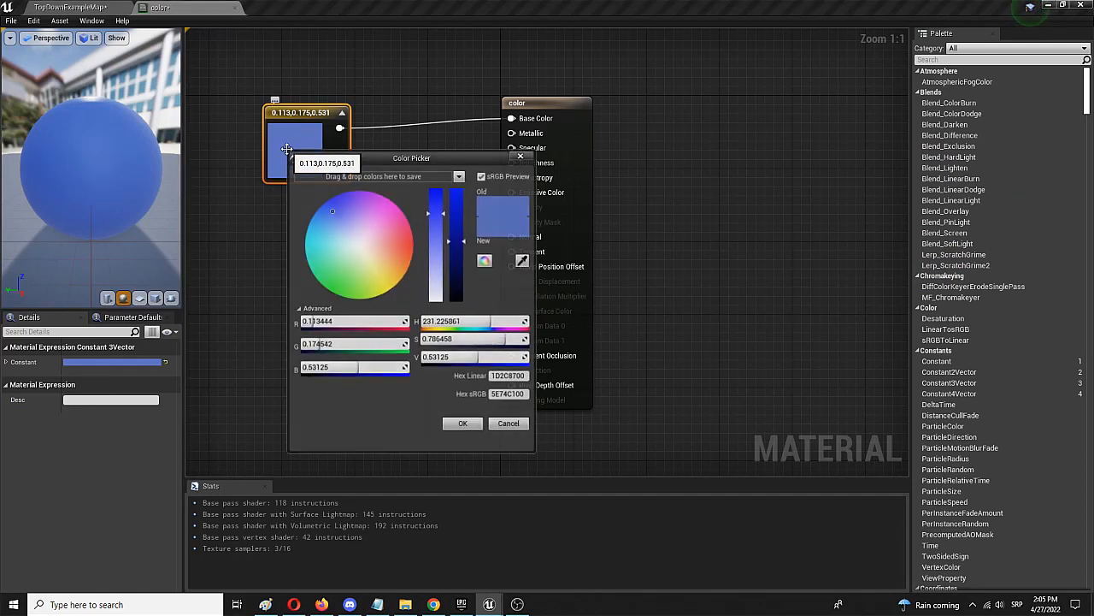
click(399, 245)
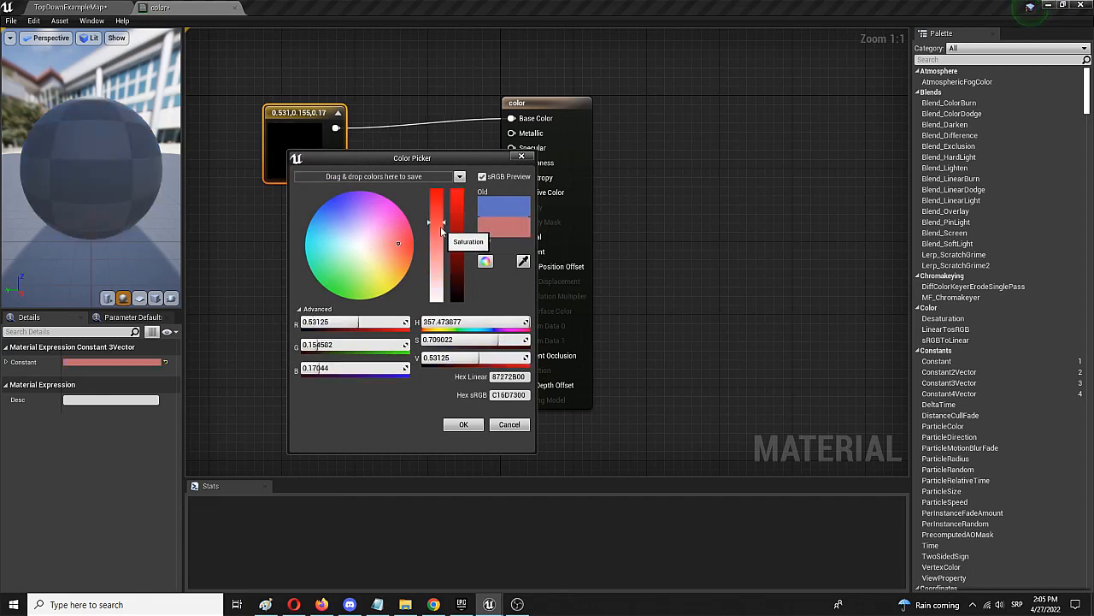
drag(442, 208, 442, 206)
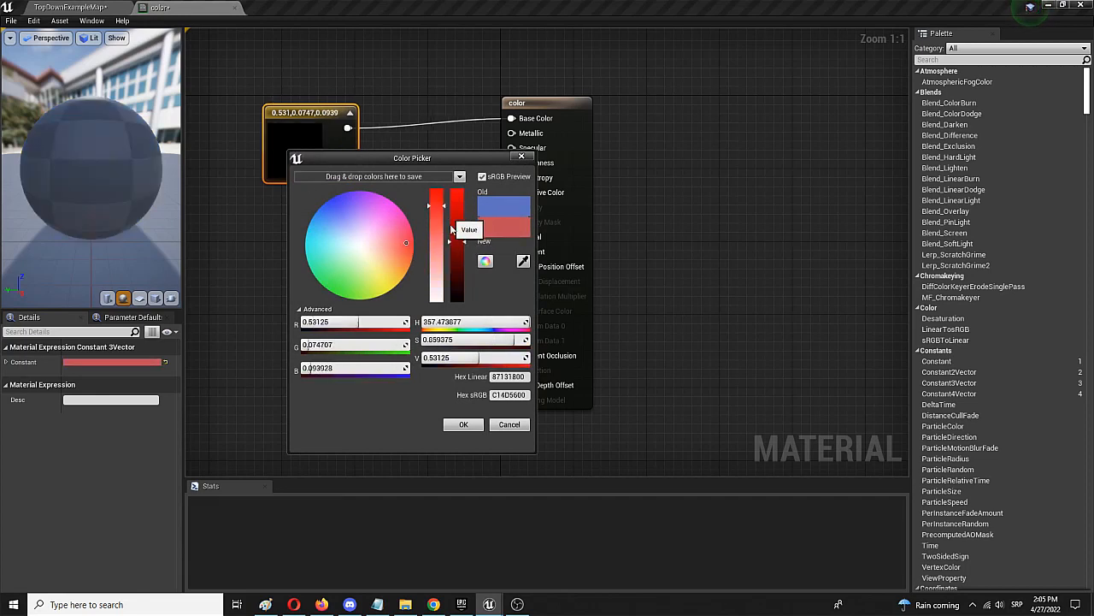
drag(464, 242, 463, 221)
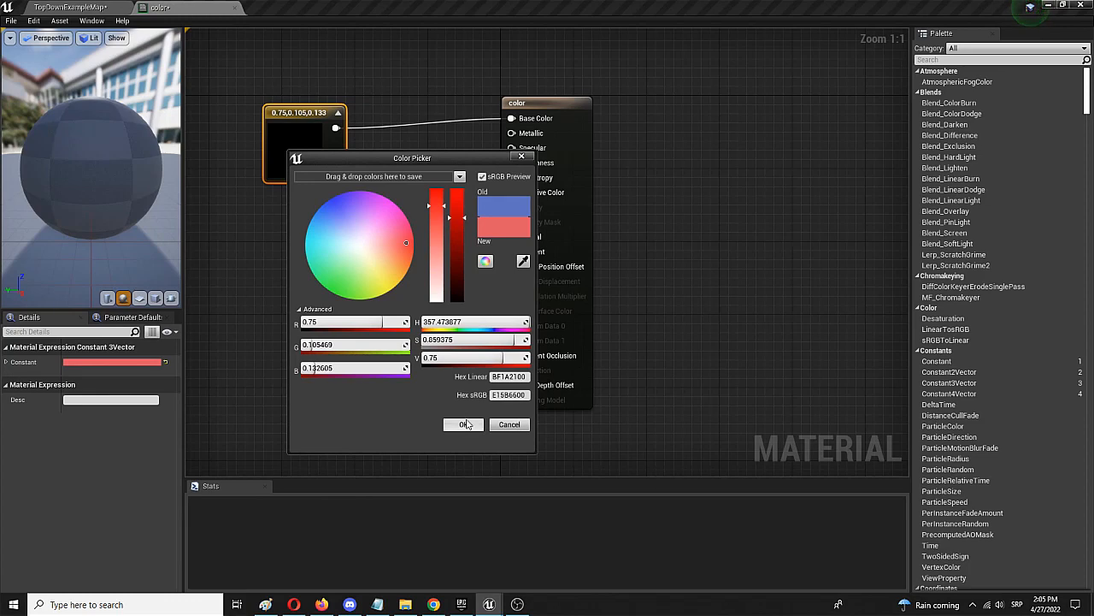
click(463, 424)
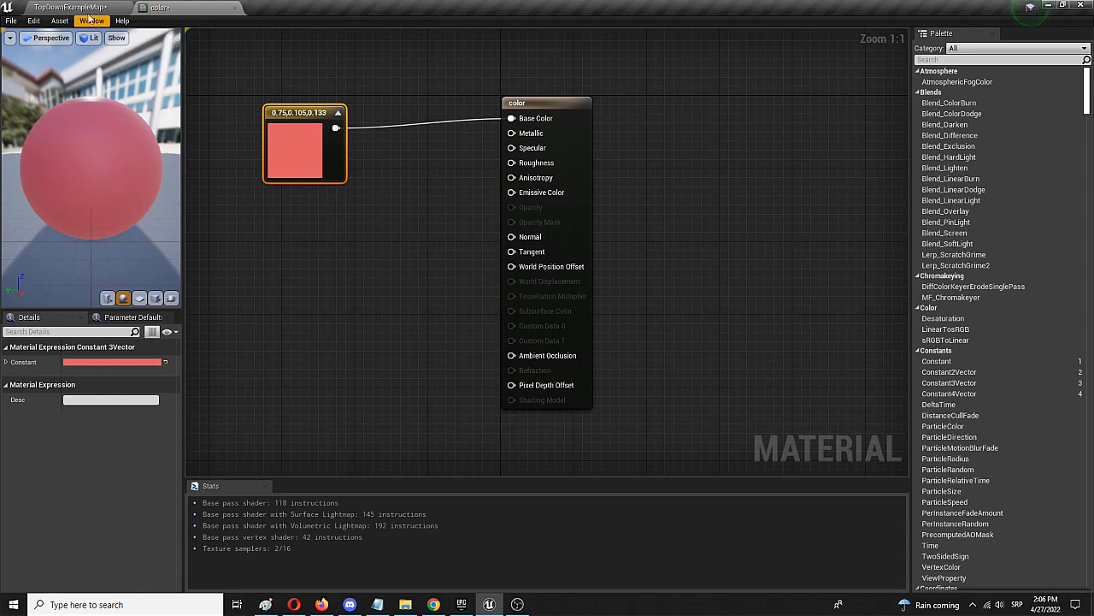
click(85, 9)
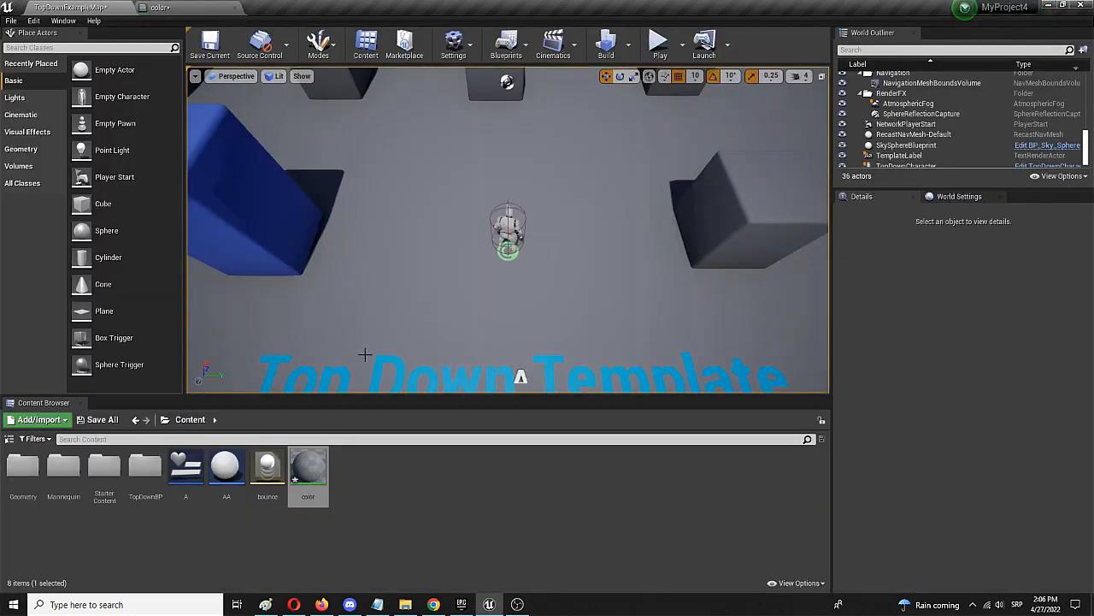